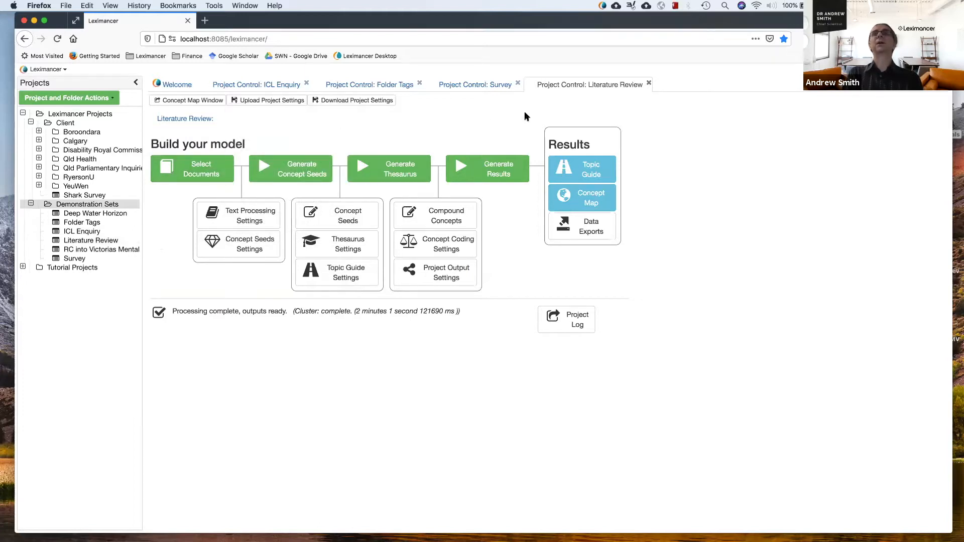
- Review the documents selected for the Literature Review project and its text processing settings without changing them
left_click(192, 175)
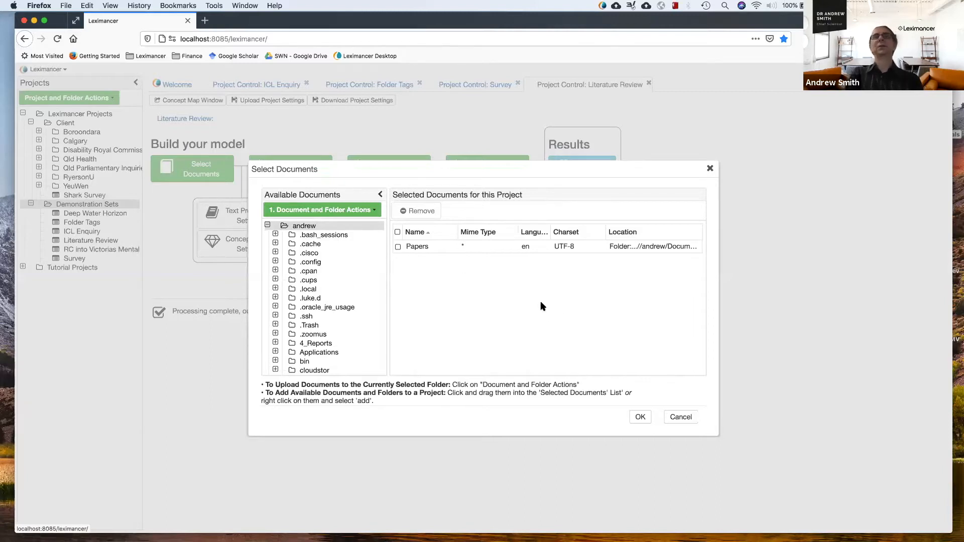
left_click(682, 417)
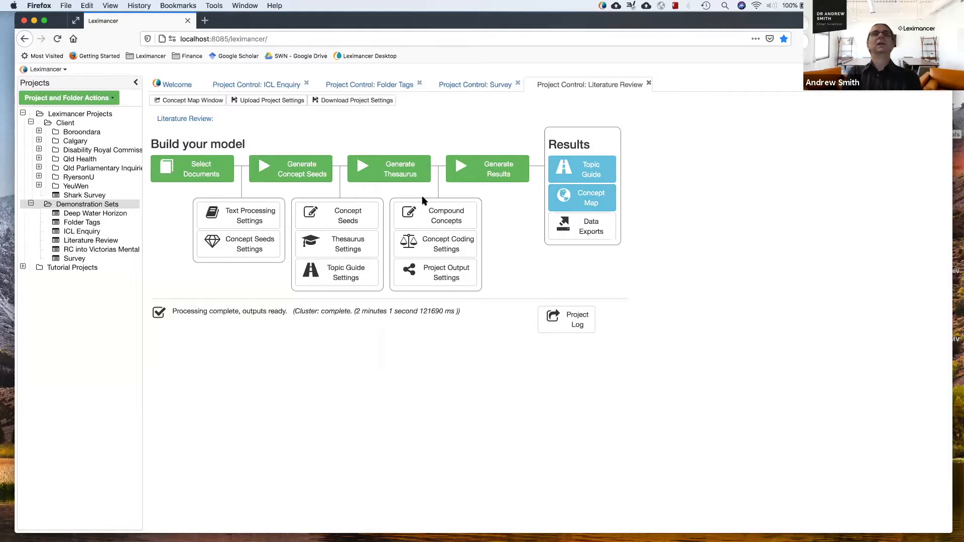
left_click(268, 214)
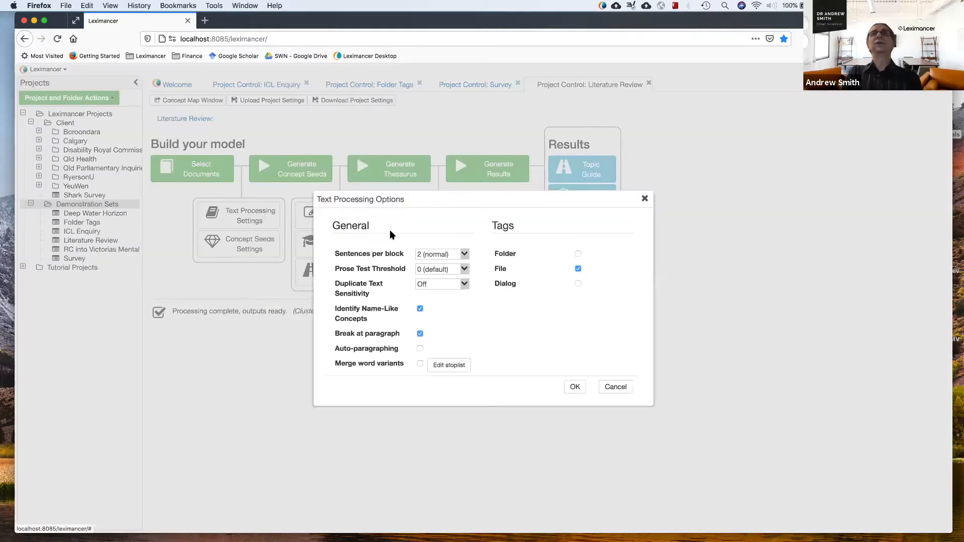
mouse_move(513, 254)
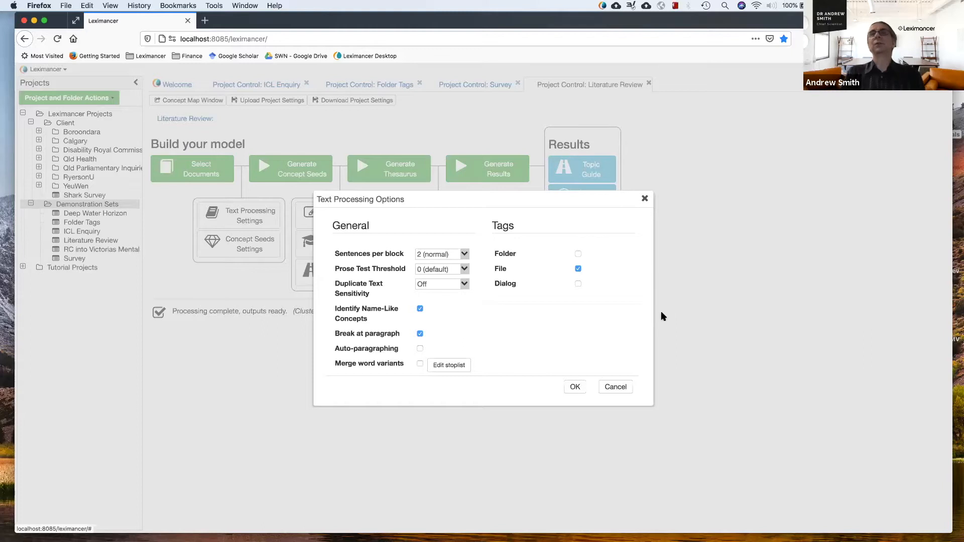
left_click(614, 387)
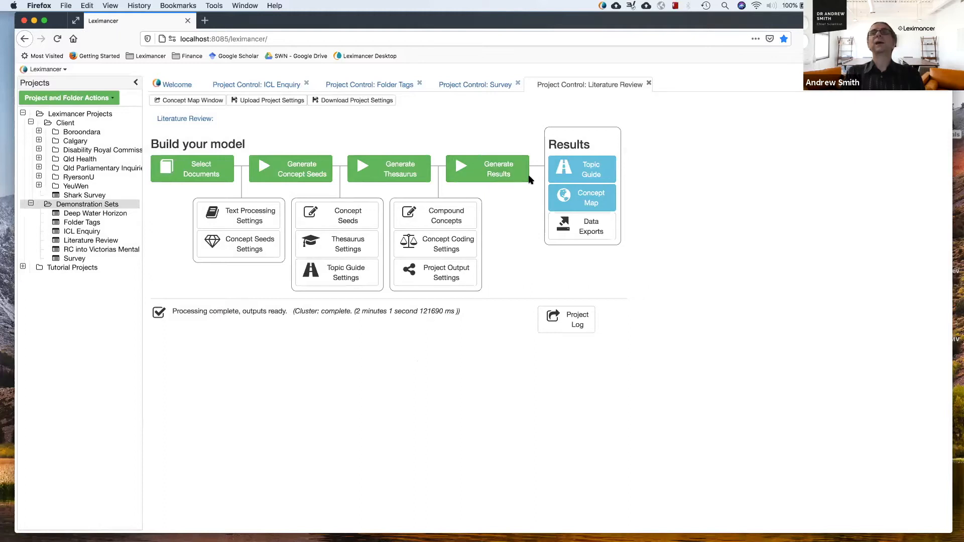
- Open the project's concept map with the projects list hidden and vary the visible concepts to 0%, 16% and higher
left_click(572, 198)
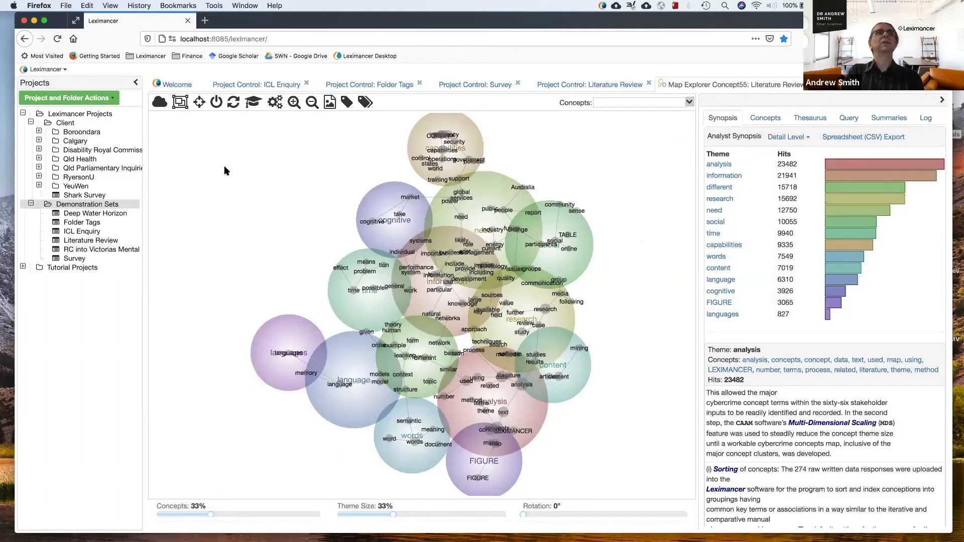
left_click(135, 84)
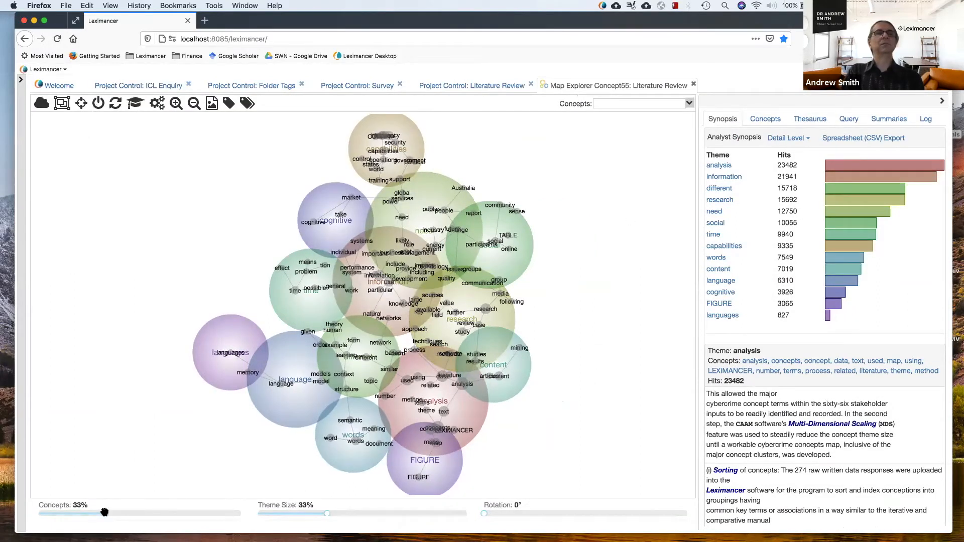
left_click_drag(104, 512, 37, 513)
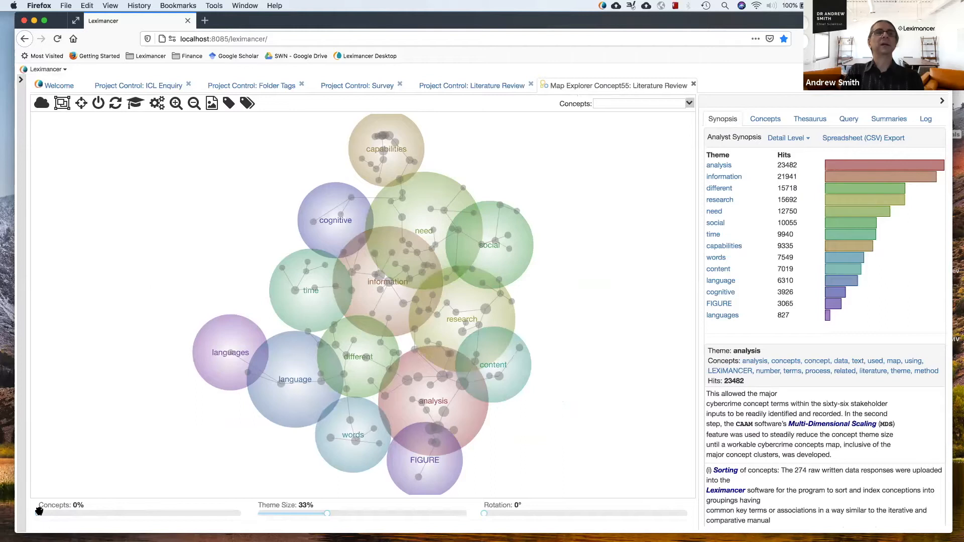
left_click_drag(39, 510, 71, 506)
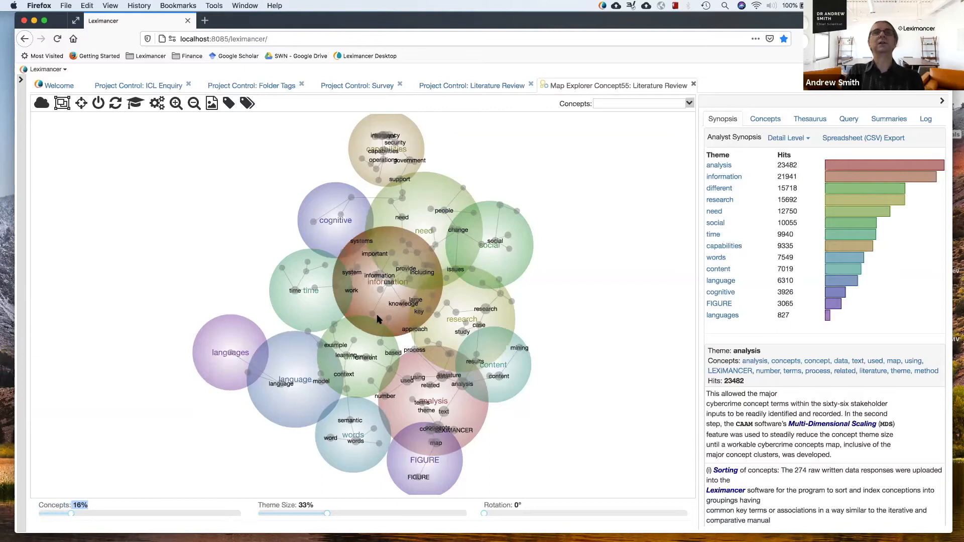
left_click_drag(68, 512, 122, 508)
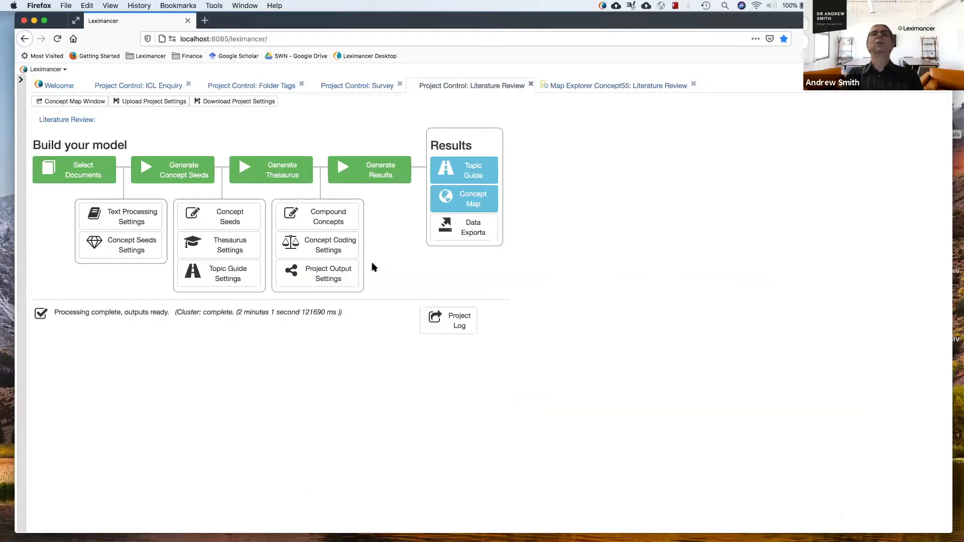
- Open the concept coding settings of the Literature Review project and review the required and kill concepts lists
mouse_move(329, 248)
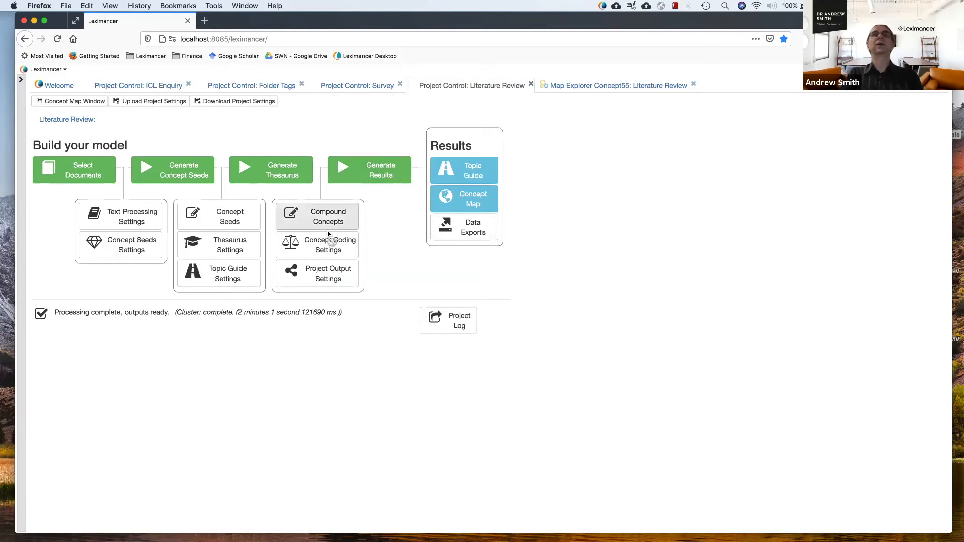
left_click(330, 246)
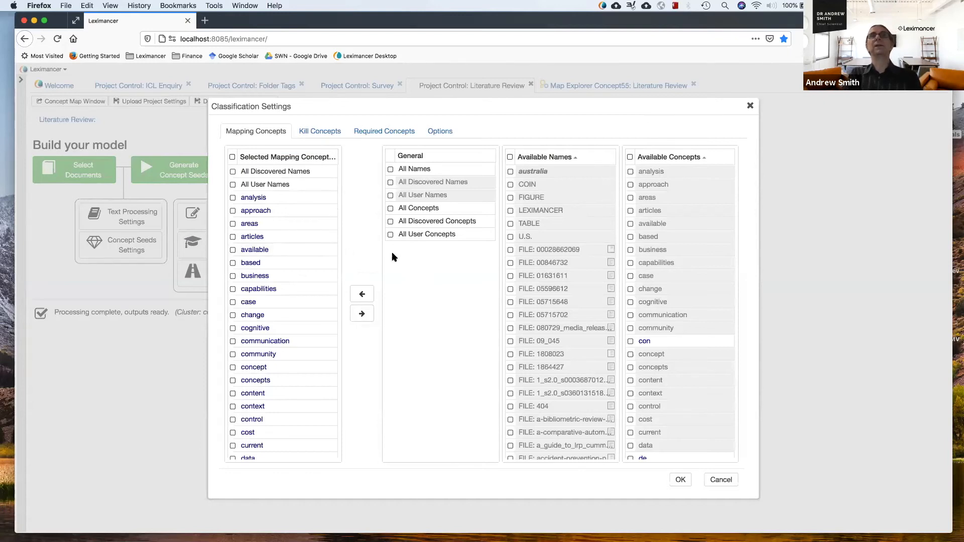
left_click(339, 131)
left_click(370, 132)
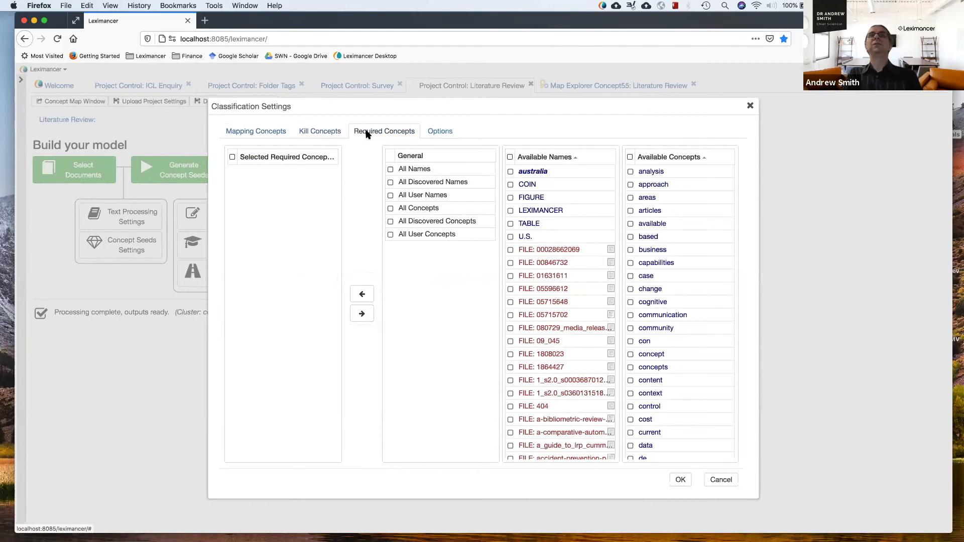
left_click(334, 133)
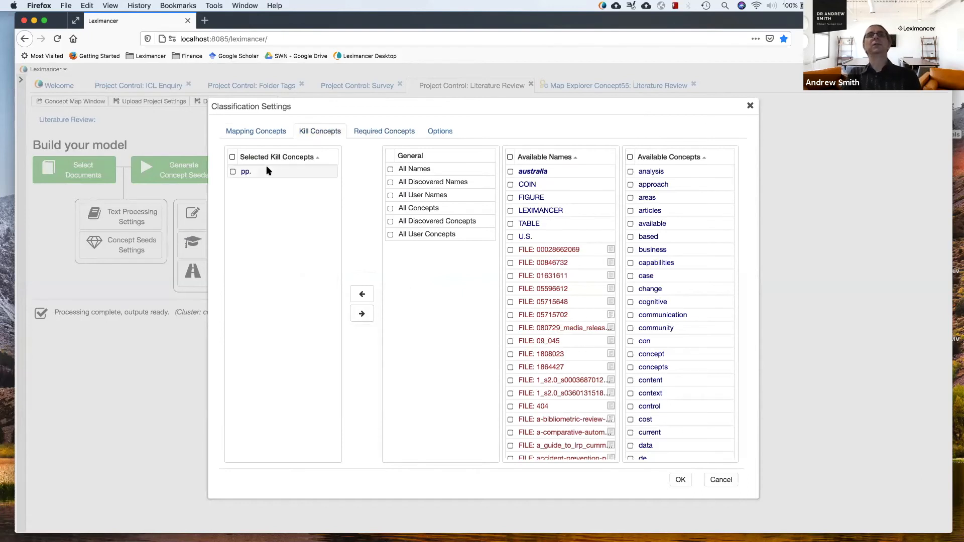
- Add the file tags arnoldit-article, australian_attitudes_t... and author-final-version to the kill concepts
left_click(265, 172)
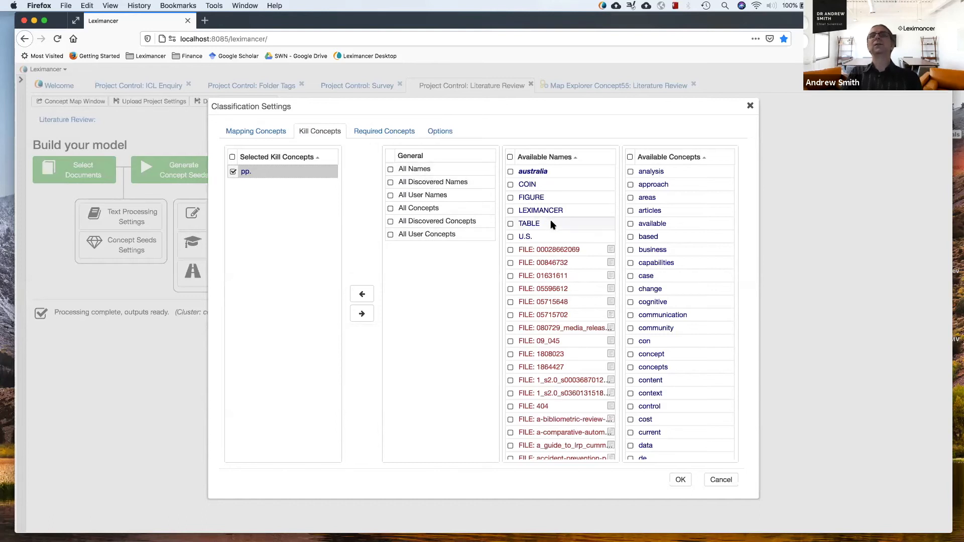
scroll(551, 224, "down", 3)
scroll(552, 224, "down", 6)
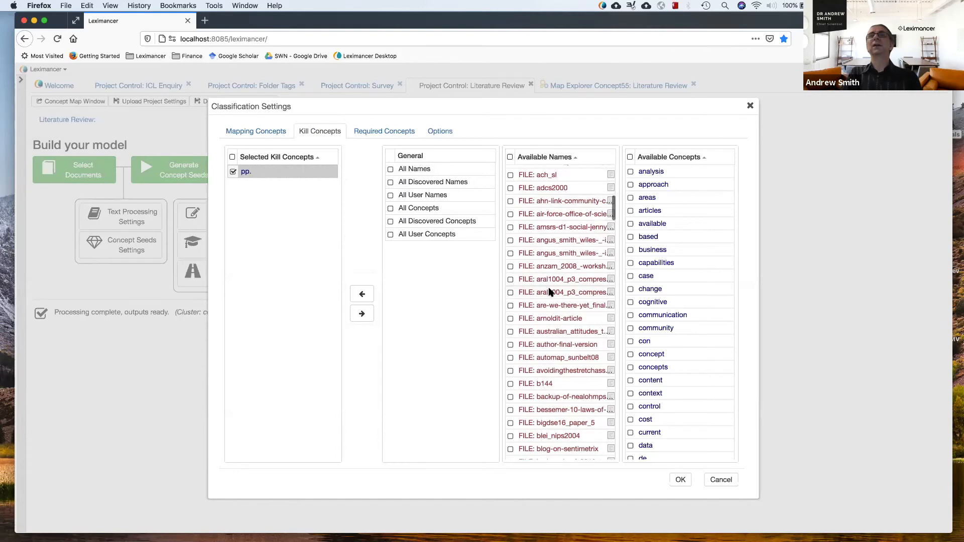
left_click(549, 320)
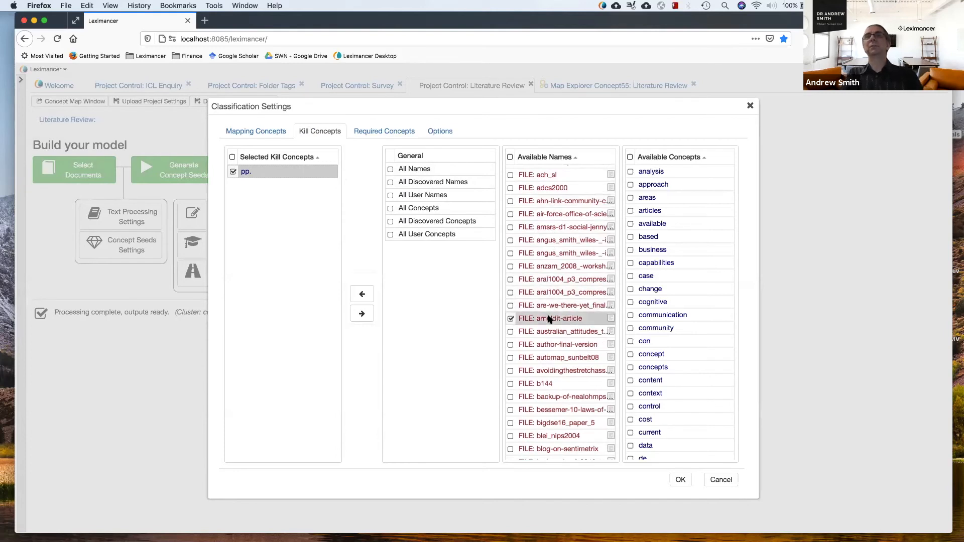
left_click(511, 332)
left_click(511, 345)
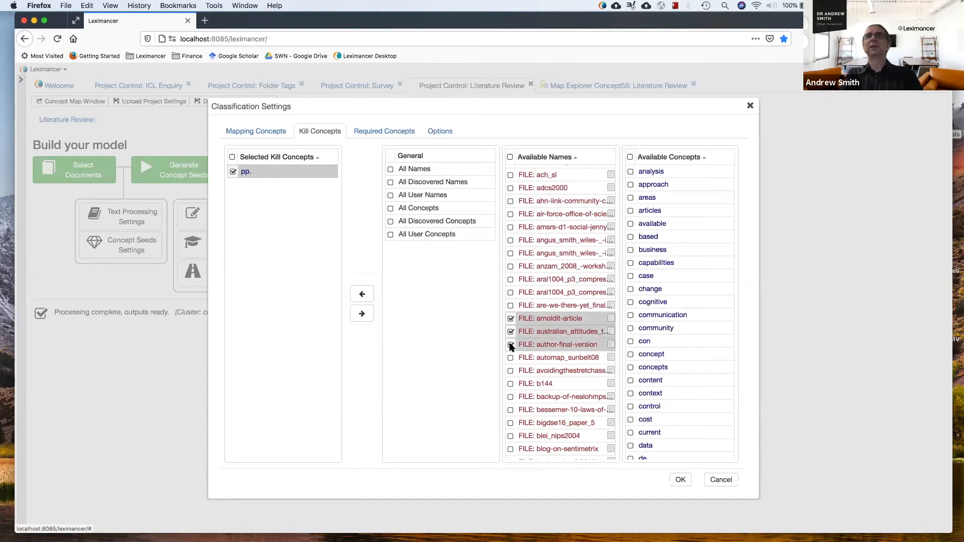
left_click(361, 293)
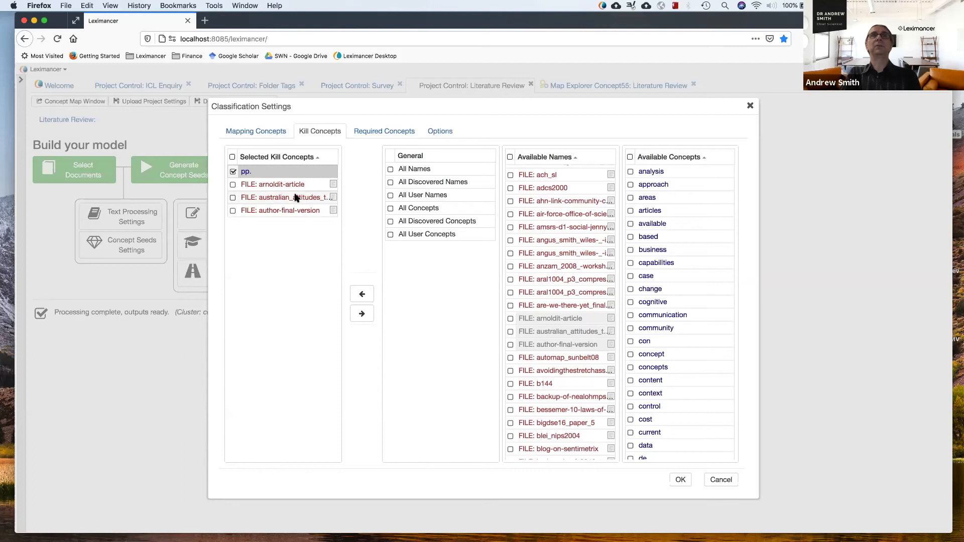
- Remove the three added file tags from the kill concepts, leaving pp. in the list
left_click(233, 184)
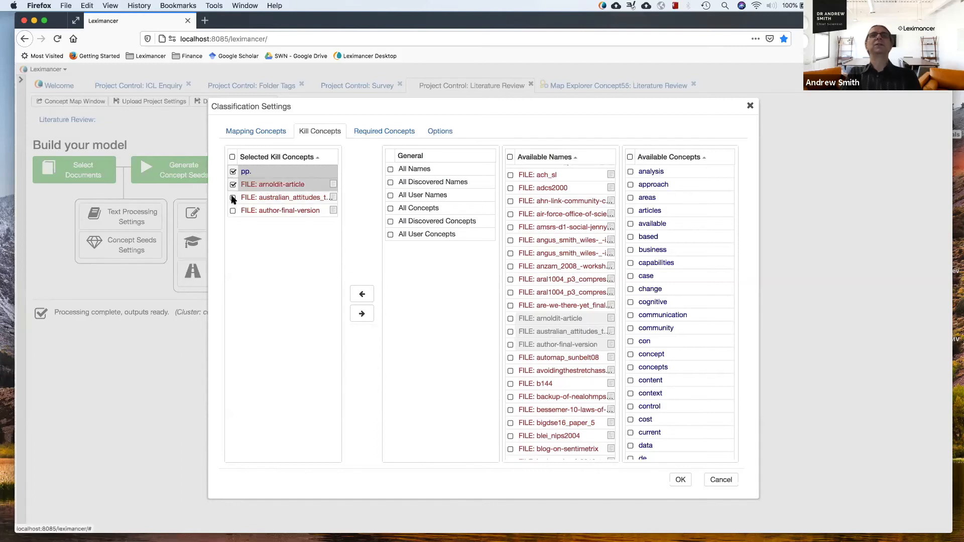
left_click(233, 197)
left_click(233, 211)
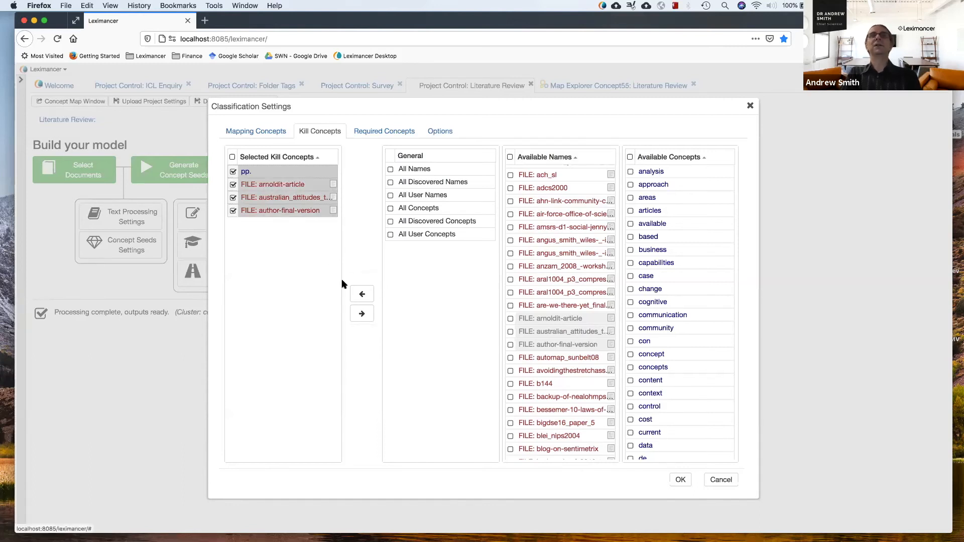
left_click(233, 172)
left_click(360, 314)
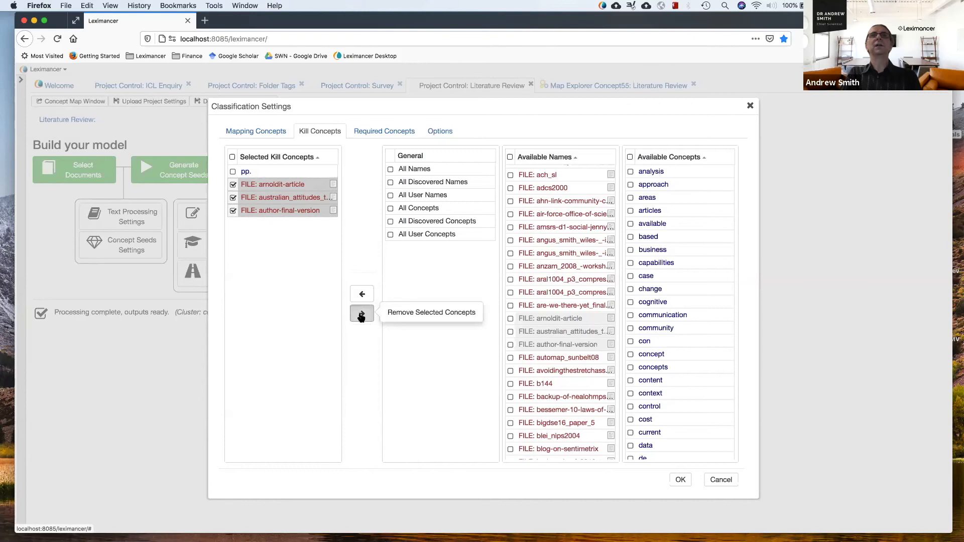
- Browse the available names and concepts for the kill list and mark the concept cognitive
scroll(531, 280, "down", 10)
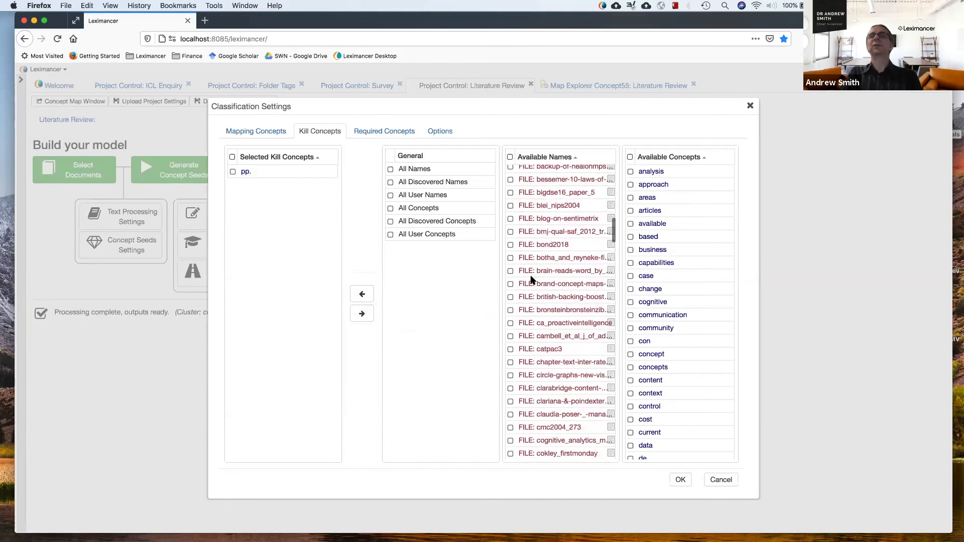
scroll(531, 280, "down", 2)
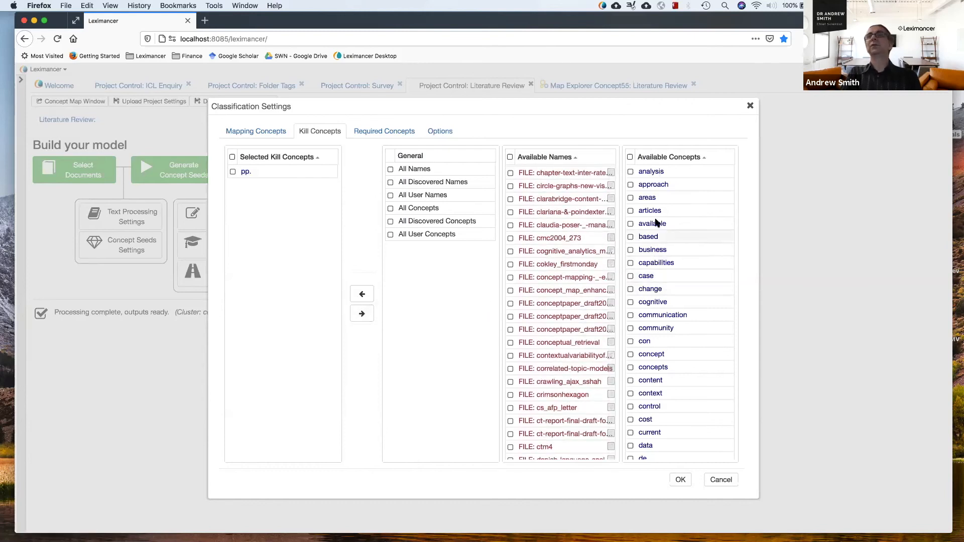
scroll(667, 257, "down", 8)
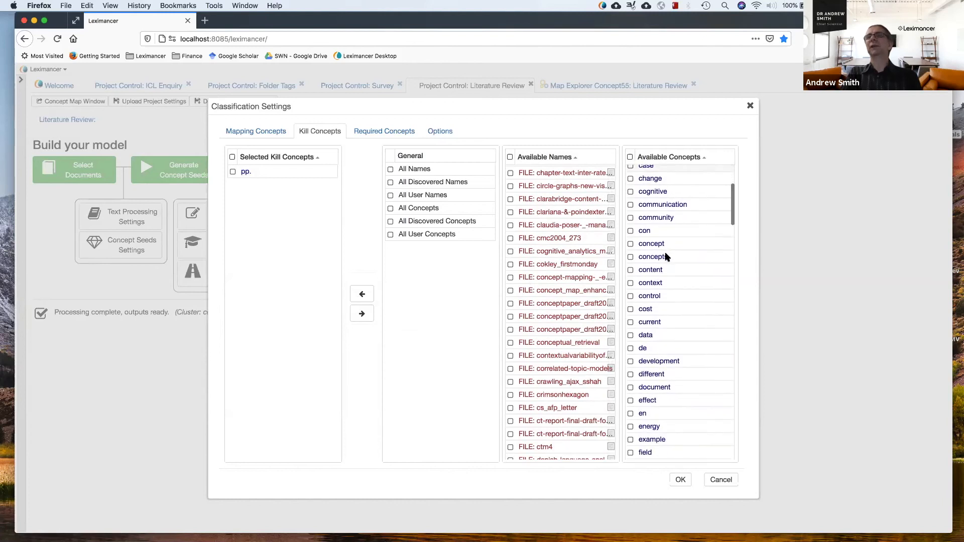
scroll(666, 257, "down", 2)
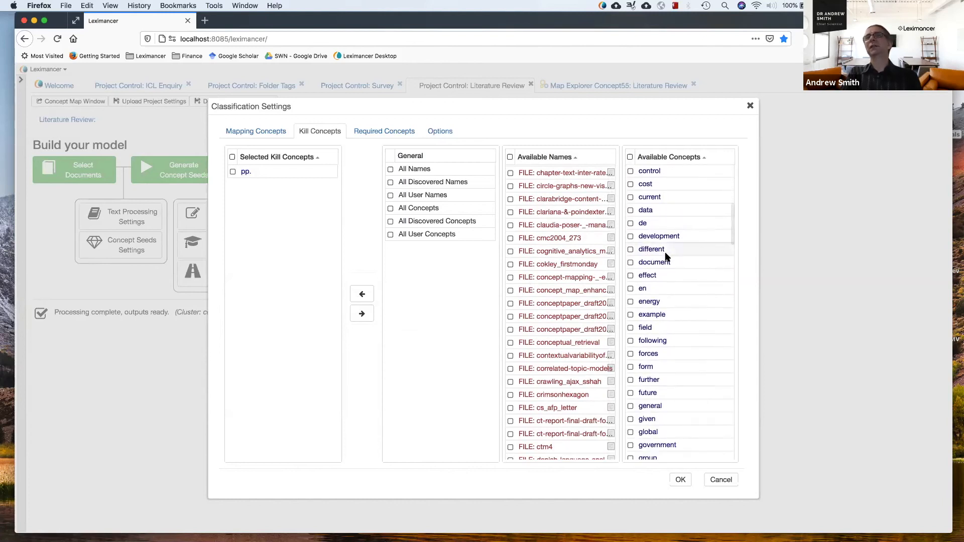
scroll(667, 257, "up", 10)
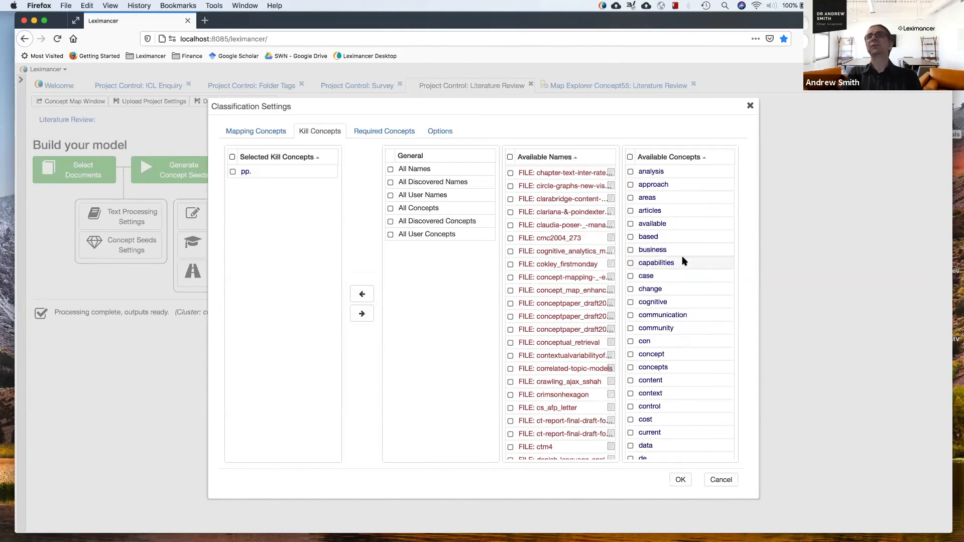
left_click(630, 303)
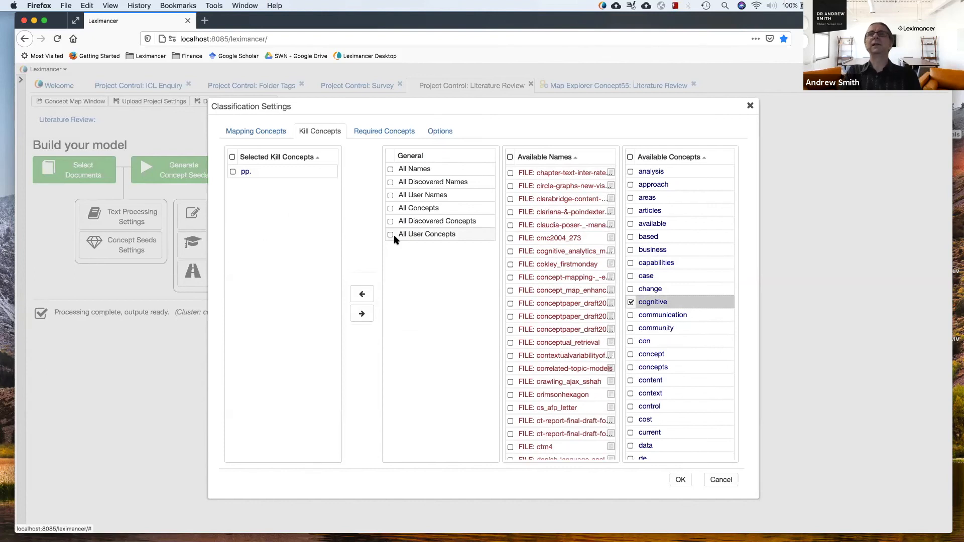
- Mark the concept cognitive among the available concepts for the required concepts list
left_click(388, 131)
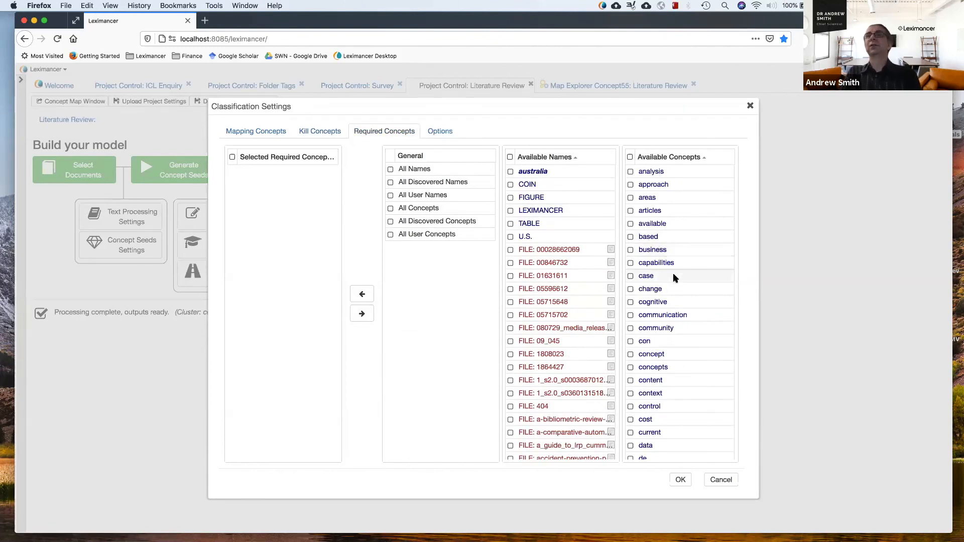
left_click(630, 302)
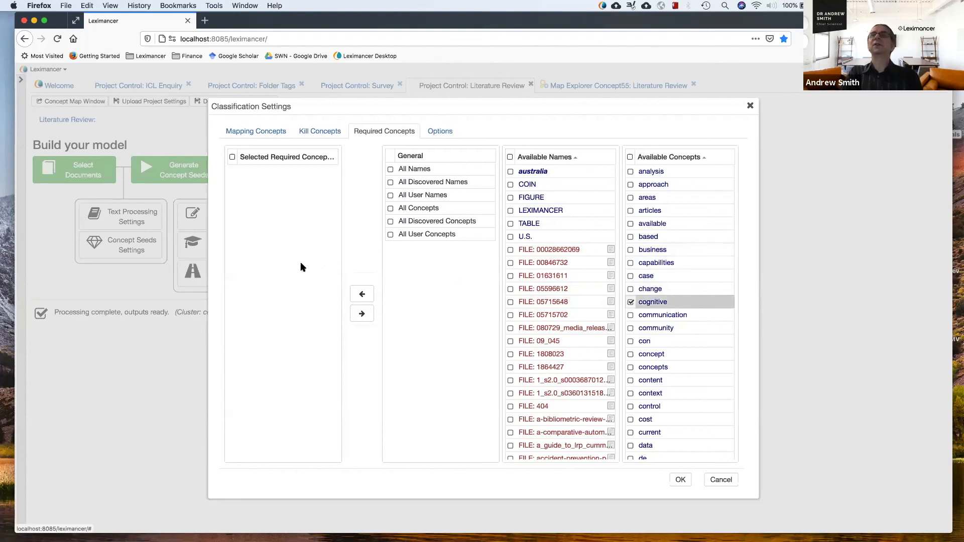